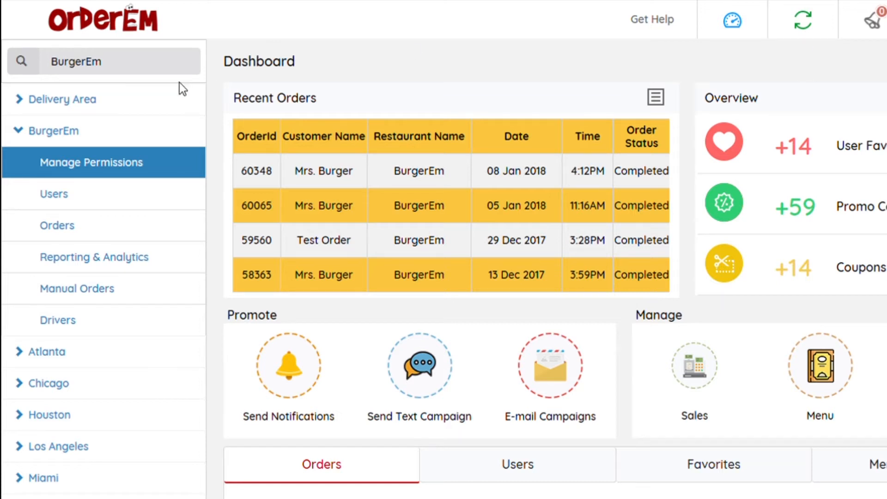
# - Start a new delivery area and set its area type to Circle
pyautogui.click(64, 102)
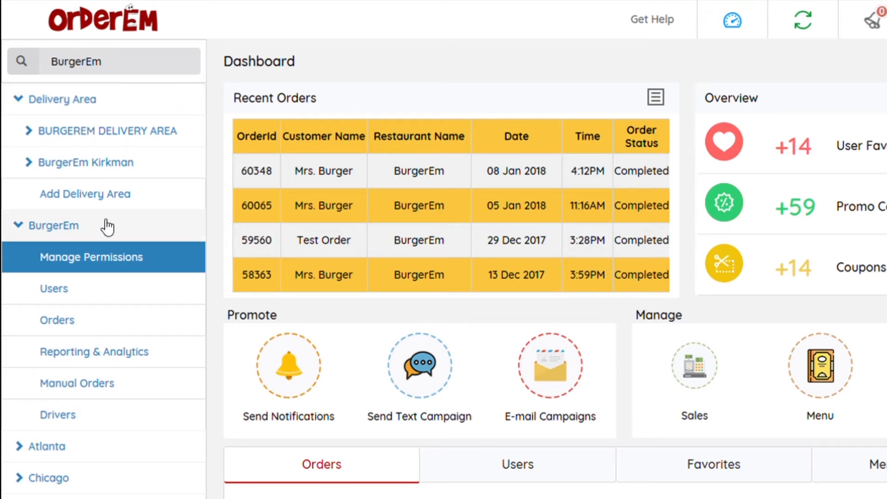
pyautogui.click(99, 201)
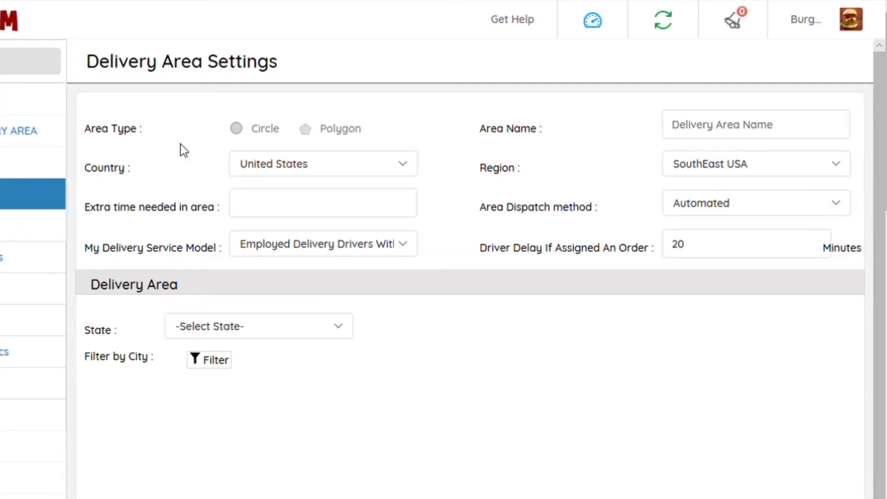
pyautogui.click(242, 138)
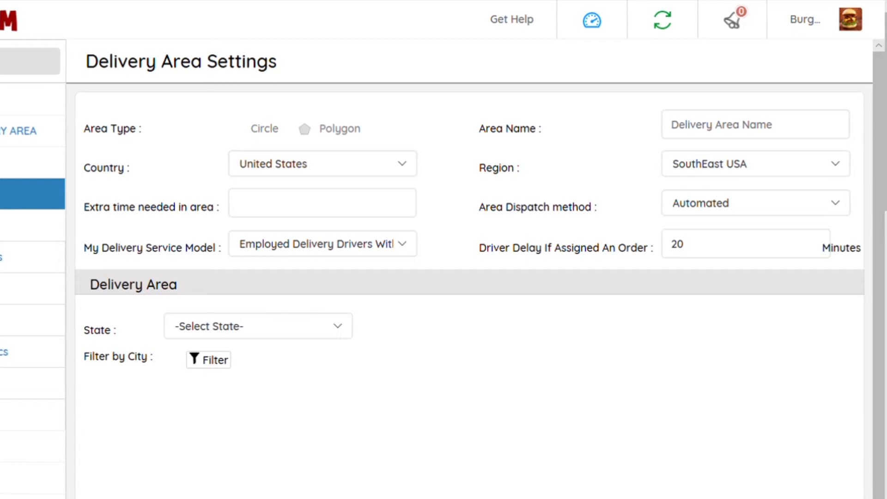
# - Name the delivery area "BurgerEm Kissimmee"
pyautogui.click(703, 134)
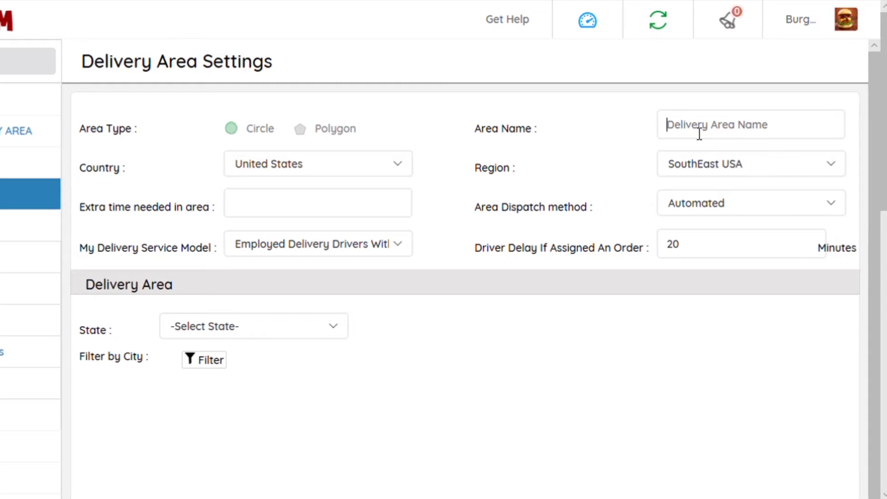
pyautogui.write('Burge')
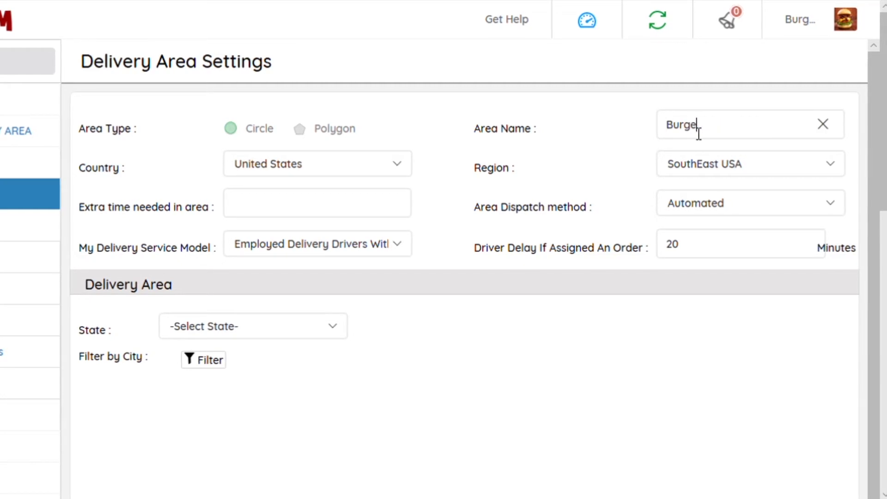
pyautogui.write('r')
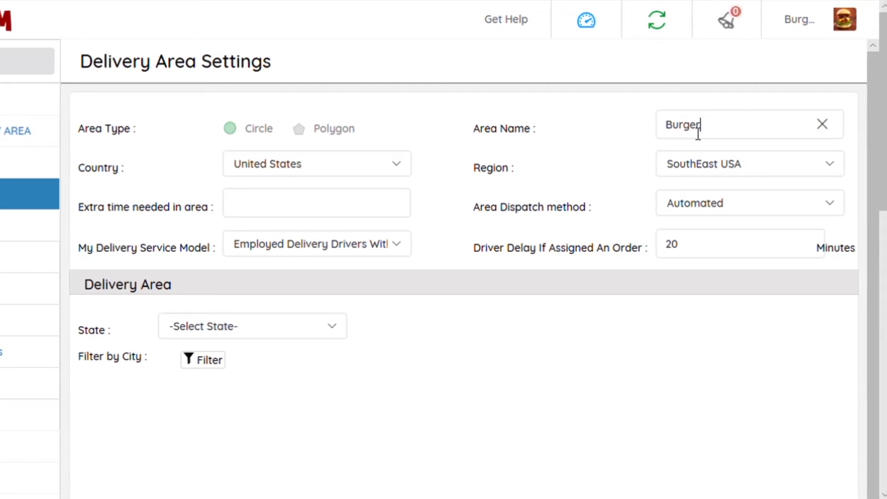
pyautogui.write('Em Kissimmee')
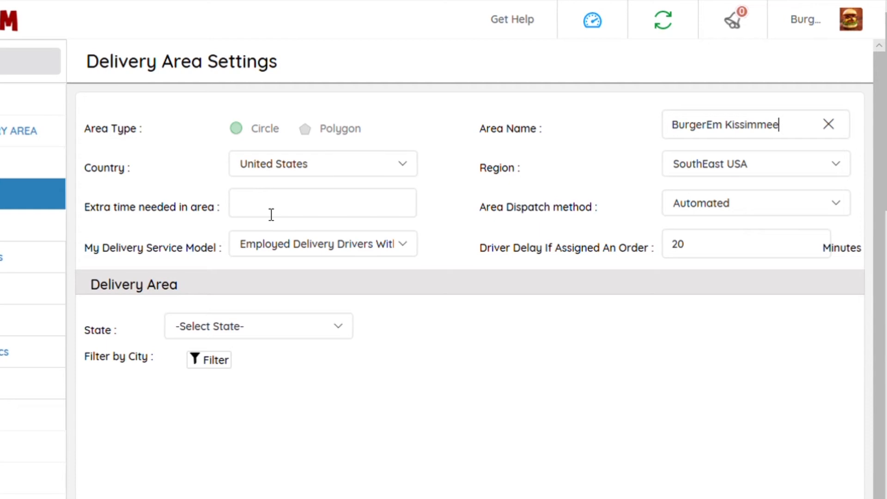
# - Review the available choices for the area dispatch method and the delivery service model
pyautogui.click(837, 207)
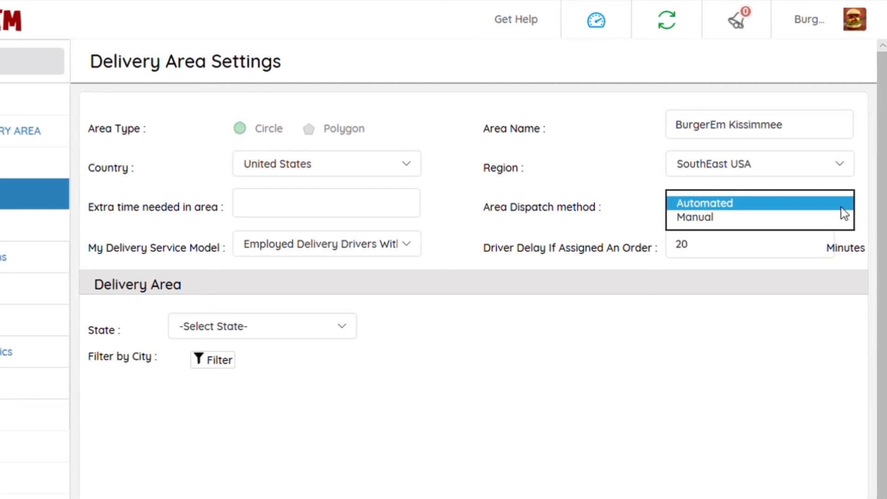
pyautogui.click(839, 206)
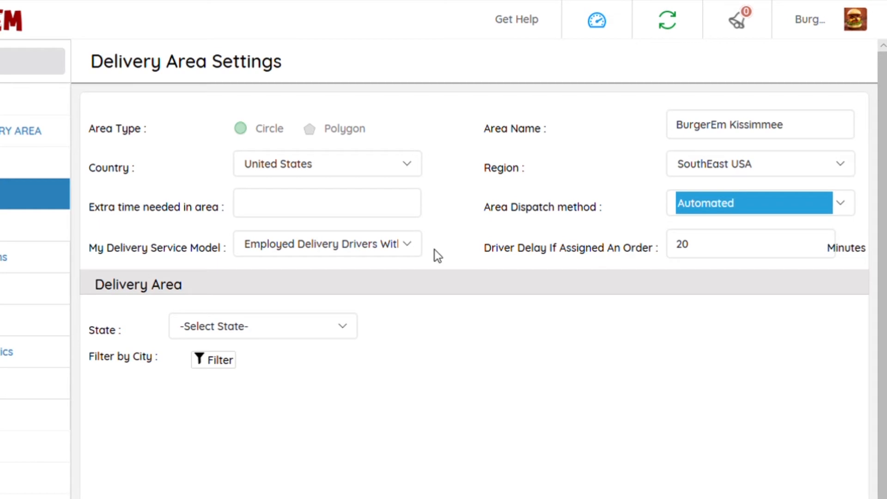
pyautogui.click(410, 244)
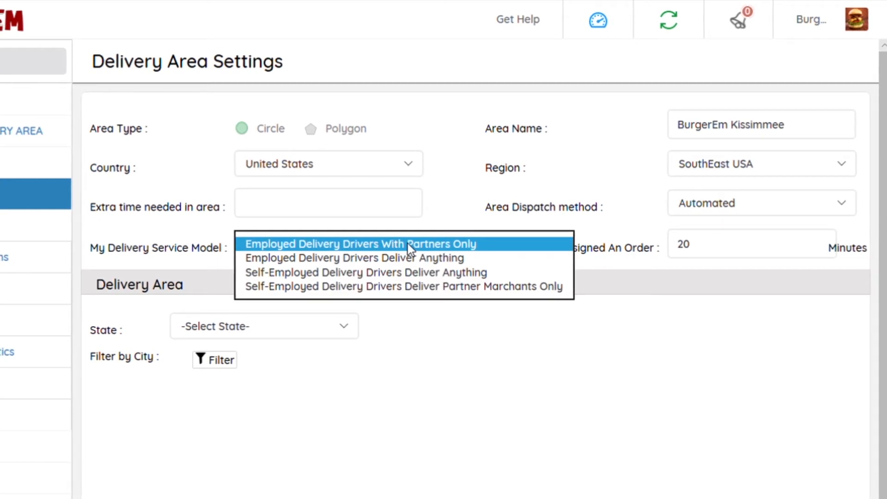
pyautogui.click(440, 219)
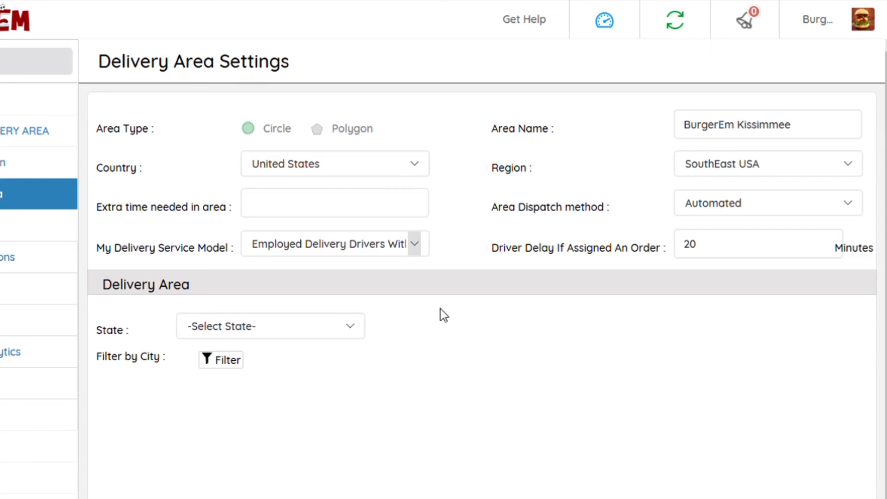
# - Set the delivery area's state to Florida and filter its cities to Orlando
pyautogui.scroll(-4, 440, 309)
pyautogui.scroll(-1, 440, 309)
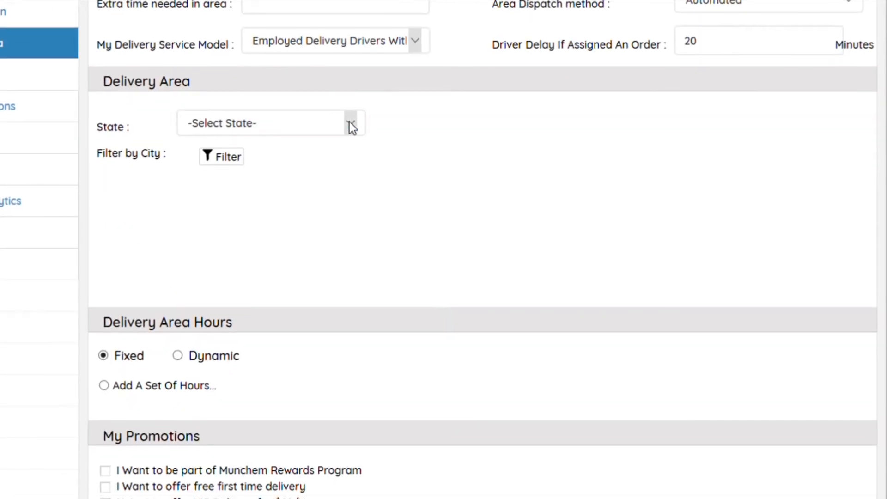
pyautogui.click(350, 122)
pyautogui.click(254, 153)
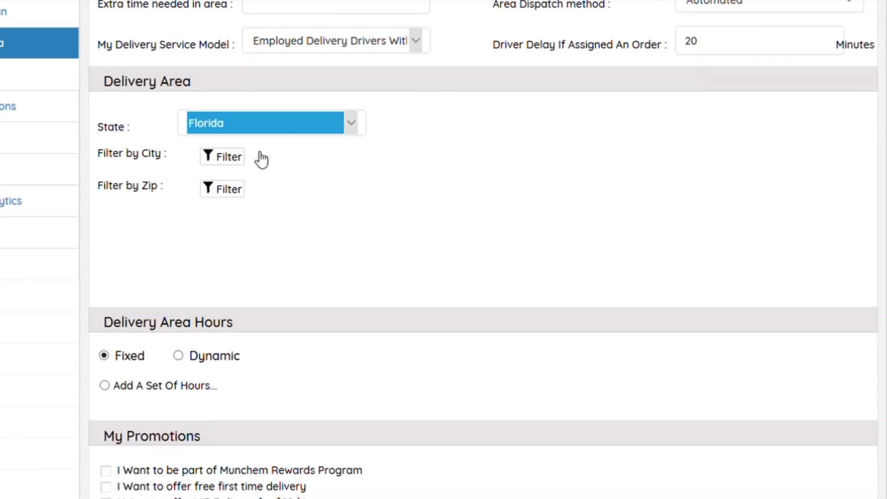
pyautogui.click(241, 159)
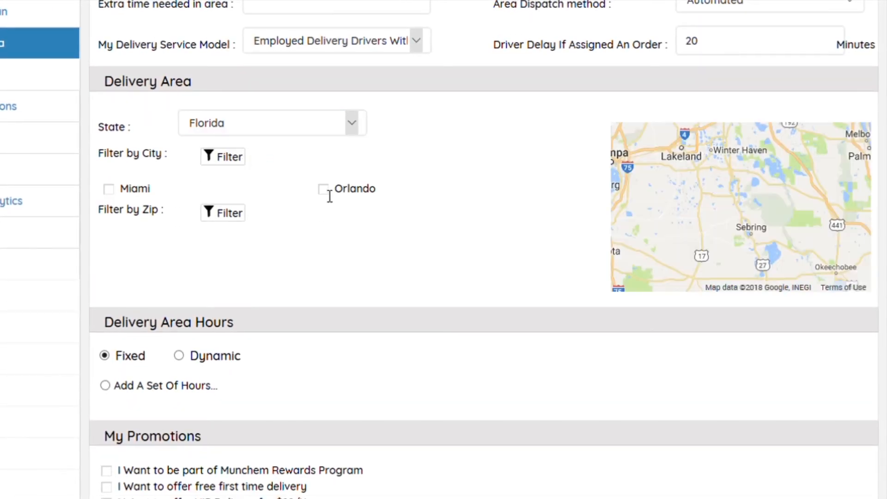
pyautogui.click(323, 190)
# - List the zip codes for the delivery area and include 34744
pyautogui.click(234, 212)
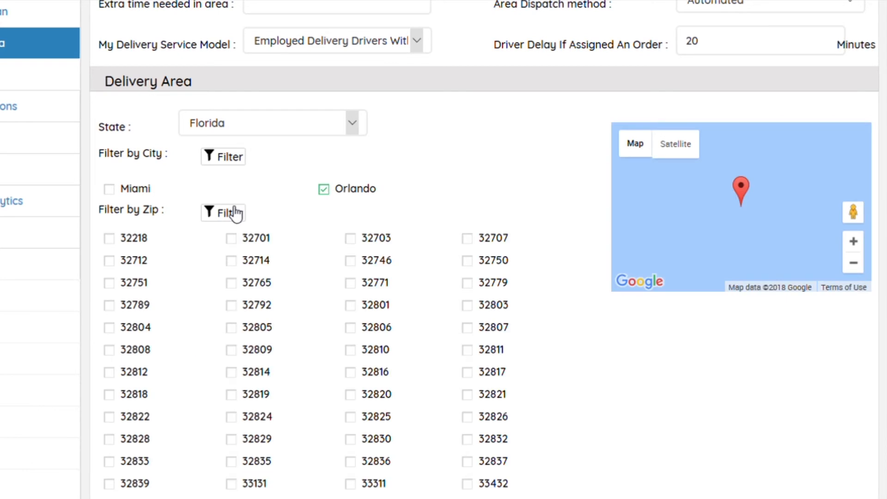
pyautogui.scroll(-3, 323, 323)
pyautogui.scroll(-1, 318, 329)
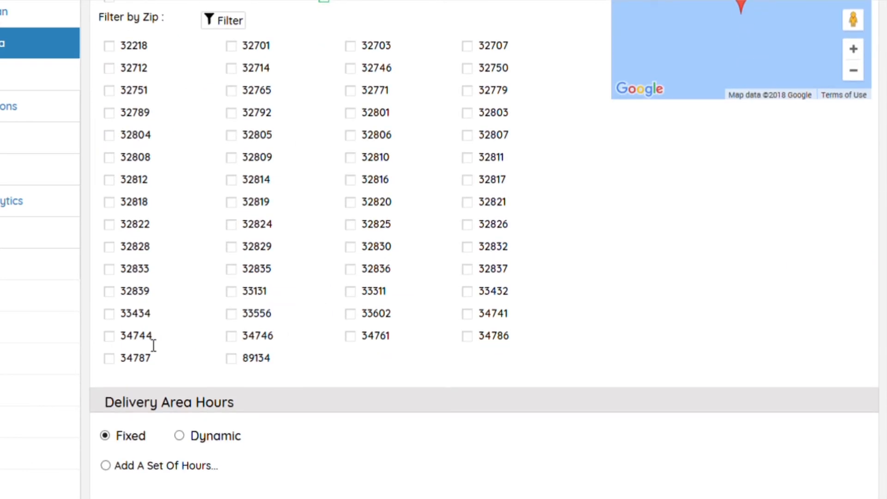
pyautogui.click(122, 343)
# - Add a set of fixed delivery area hours named "Kissimmee"
pyautogui.scroll(-3, 239, 346)
pyautogui.scroll(-1, 241, 346)
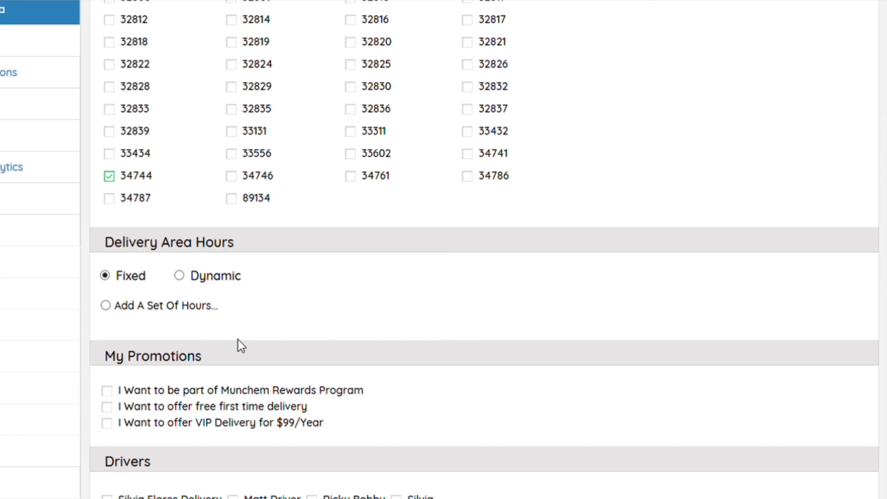
pyautogui.click(105, 306)
pyautogui.scroll(-2, 297, 282)
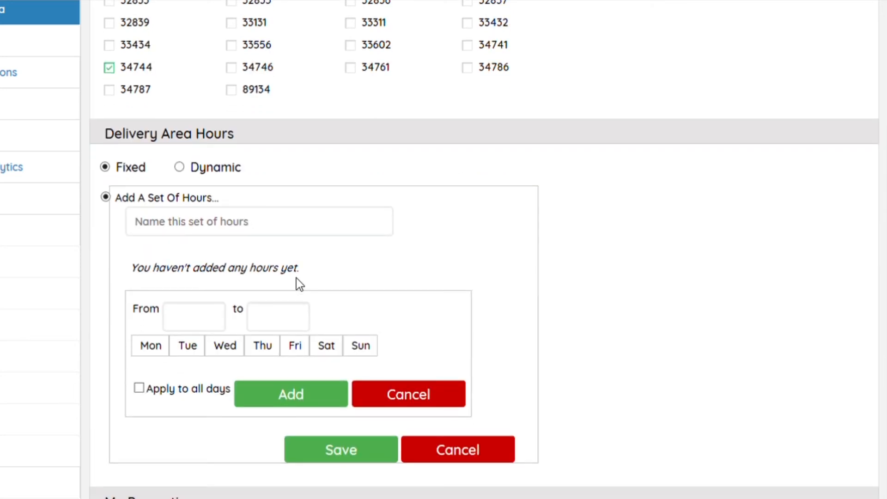
pyautogui.click(244, 240)
pyautogui.write('Kissimmee')
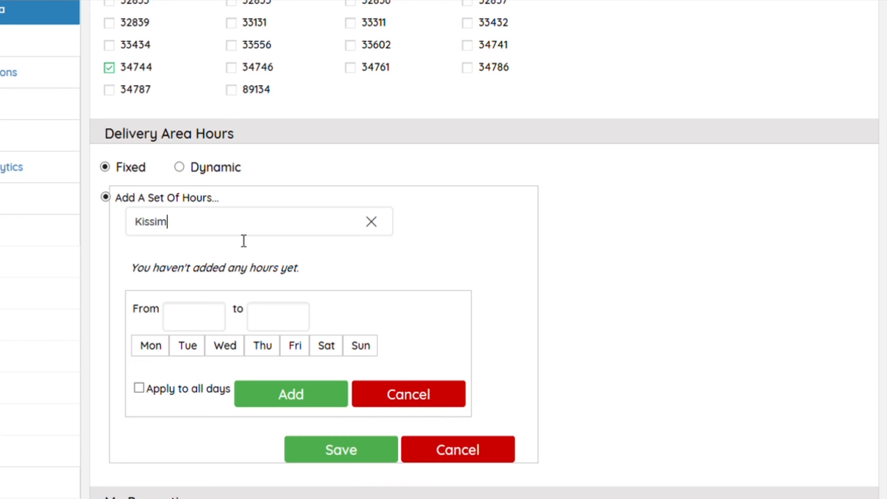
# - Add hours from 11:00 AM to 7:00 PM to the Kissimmee set, applied to all days
pyautogui.click(211, 318)
pyautogui.write('11')
pyautogui.click(217, 356)
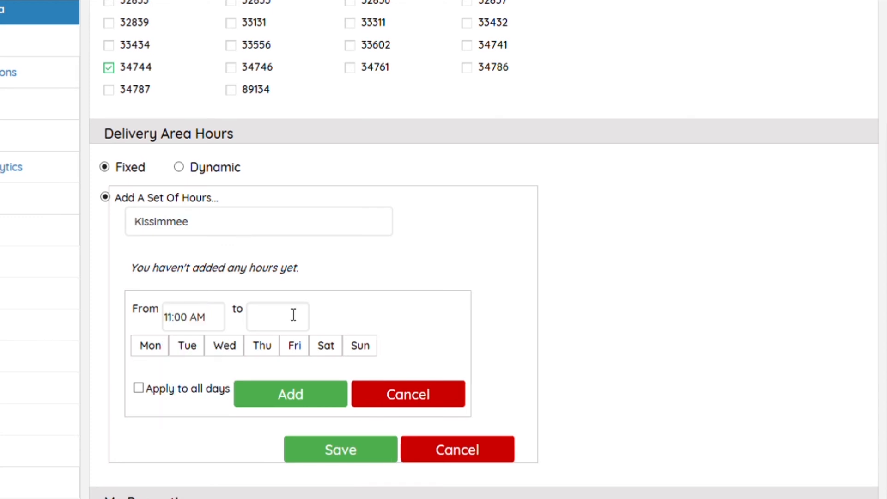
pyautogui.click(293, 312)
pyautogui.write('7')
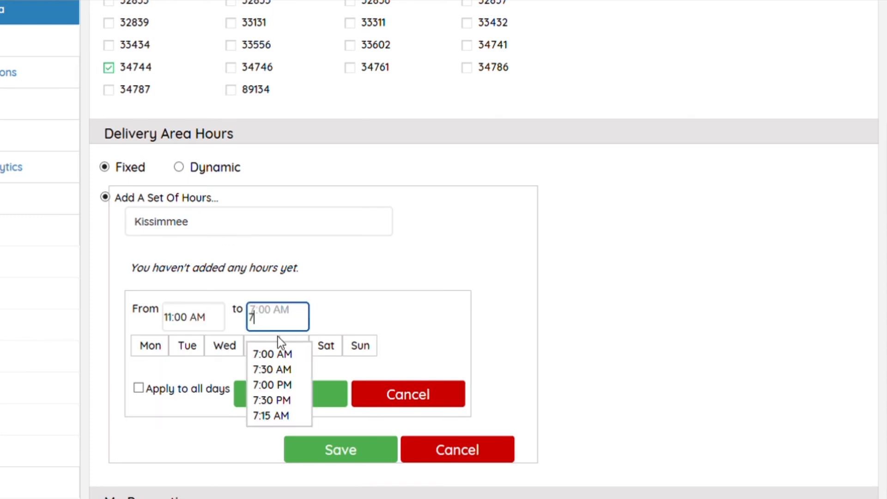
pyautogui.click(282, 386)
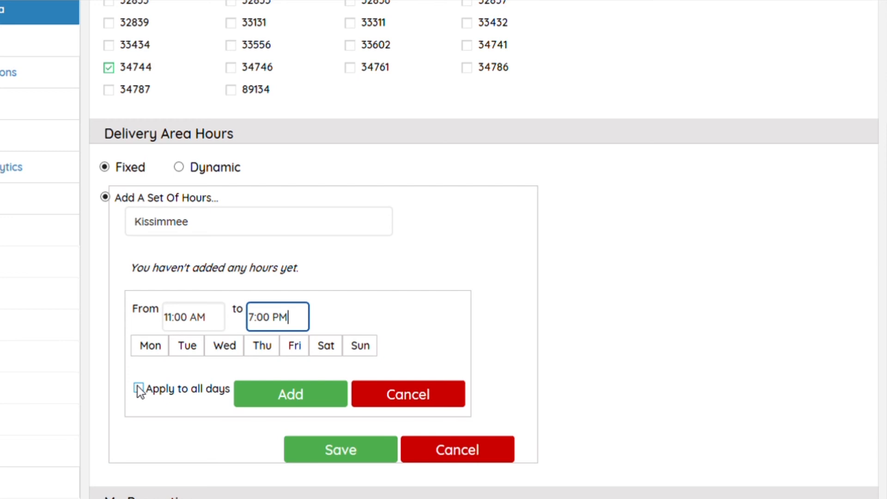
pyautogui.click(138, 388)
pyautogui.click(288, 394)
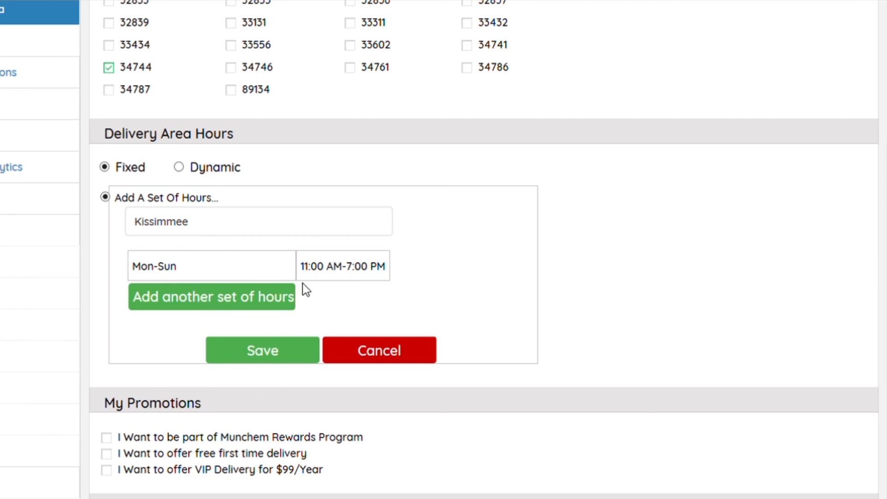
# - Assign the first listed driver to the delivery area and save the area settings
pyautogui.scroll(-6, 305, 290)
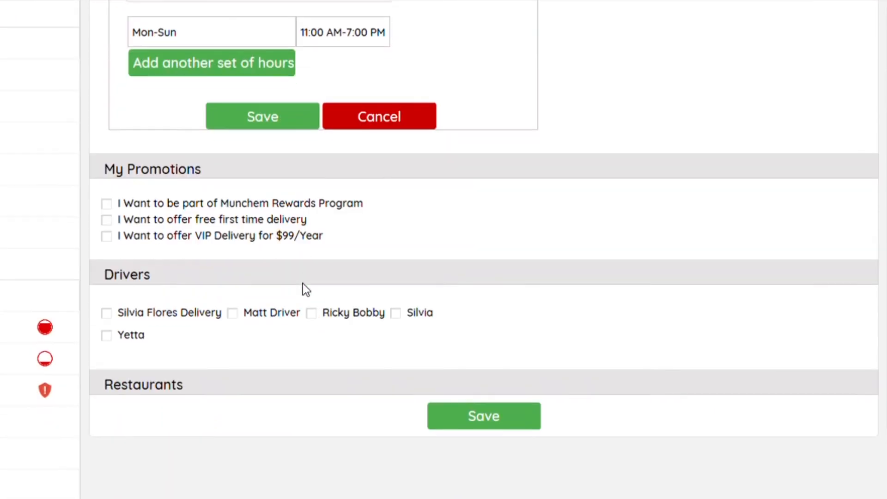
pyautogui.scroll(-3, 305, 290)
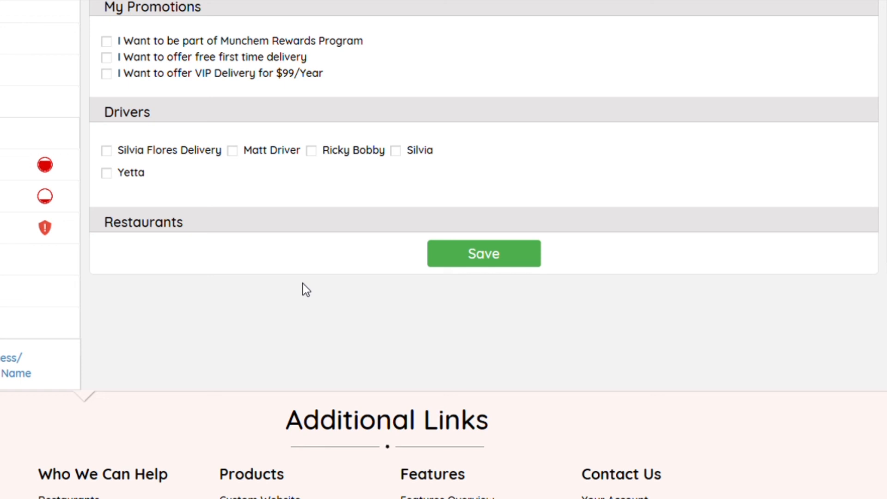
pyautogui.click(119, 157)
pyautogui.click(492, 271)
pyautogui.scroll(10, 325, 253)
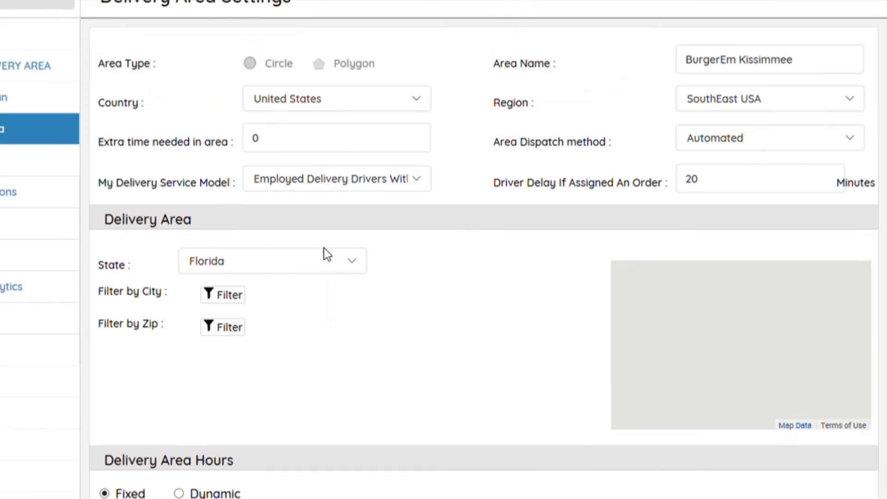
pyautogui.scroll(2, 323, 248)
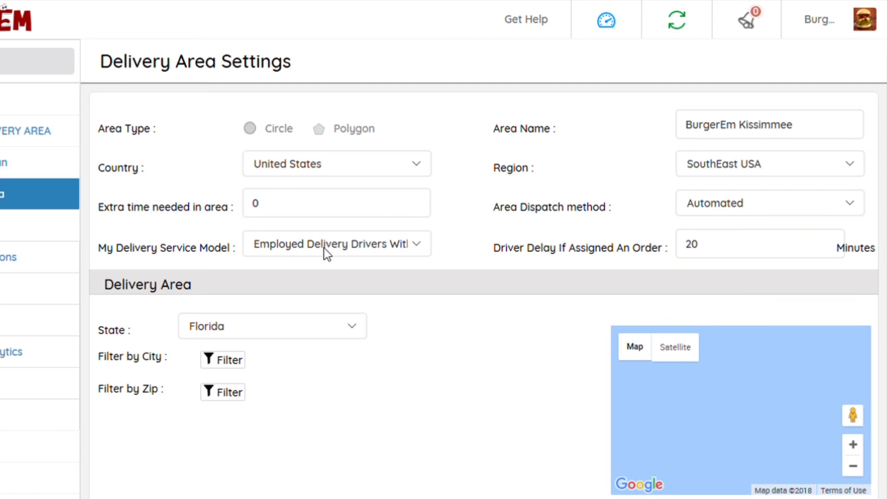